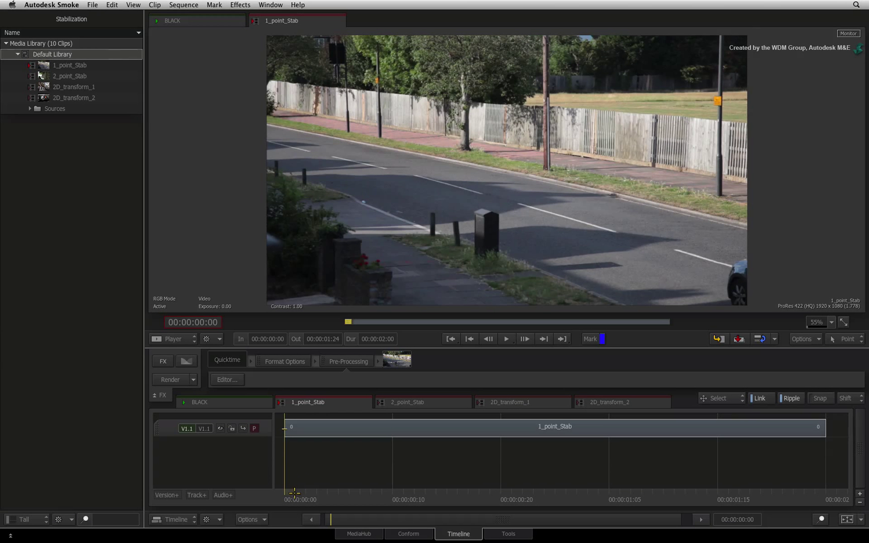
Step: Preview the road clip's camera shake around the passing car, ending on the first frame
mouse_move(294, 492)
mouse_down()
mouse_move(745, 487)
mouse_move(576, 476)
mouse_move(685, 495)
mouse_move(272, 484)
mouse_up()
key(space)
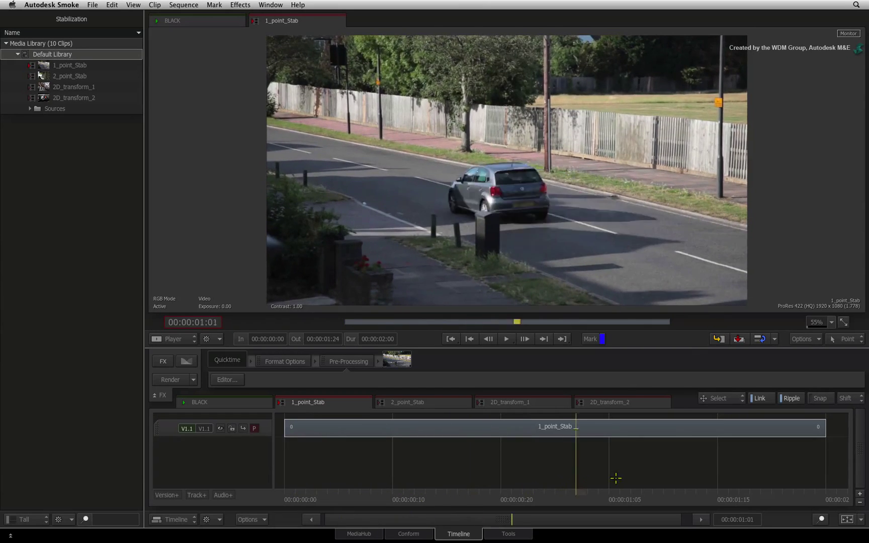
mouse_move(627, 477)
mouse_down()
mouse_move(721, 457)
mouse_move(653, 459)
mouse_up()
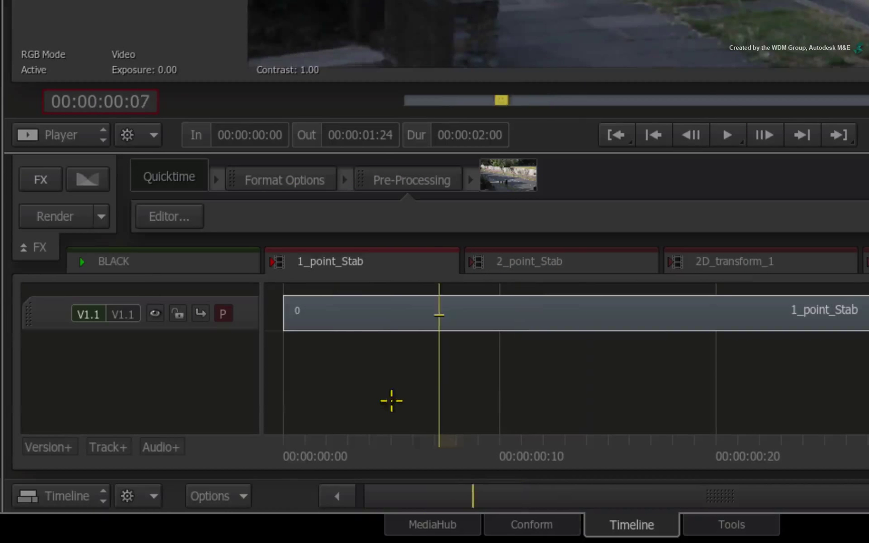
drag(653, 459, 274, 463)
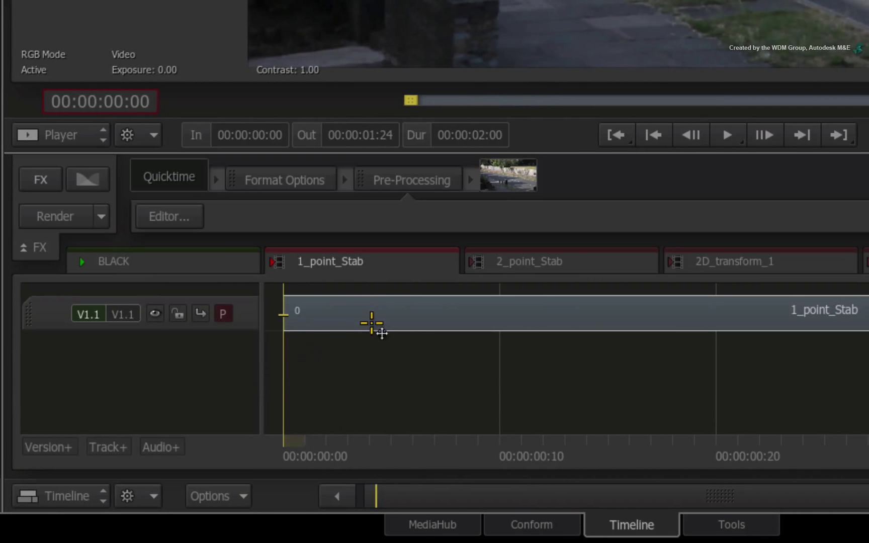
Step: Apply an Axis effect from Video Effects to the 1_point_Stab clip
click(372, 322)
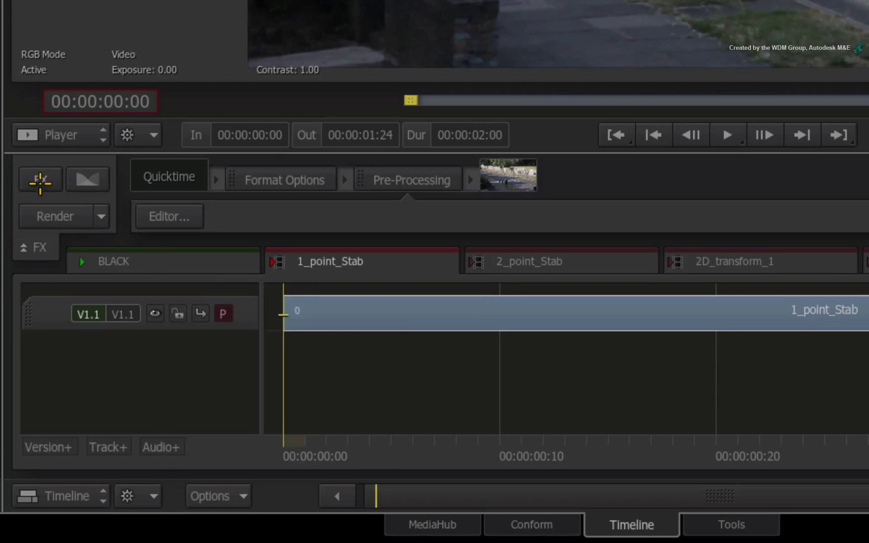
click(40, 181)
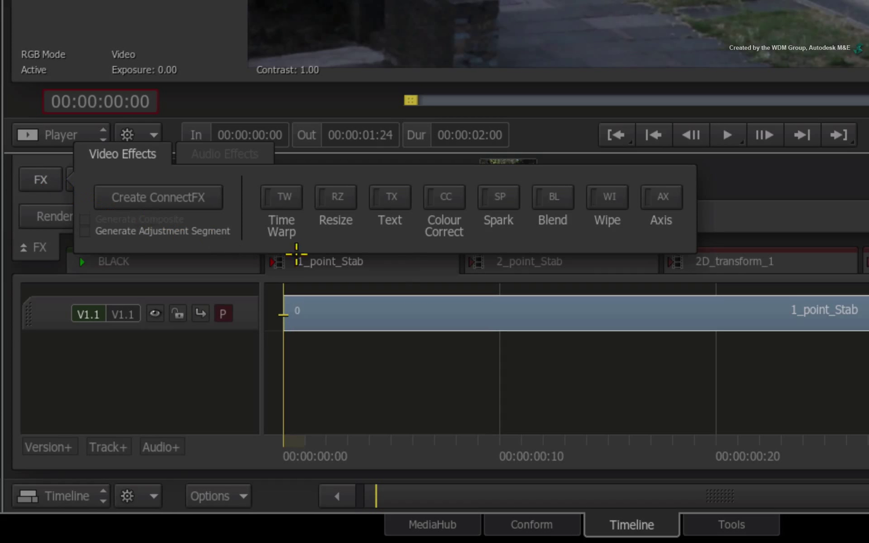
click(661, 198)
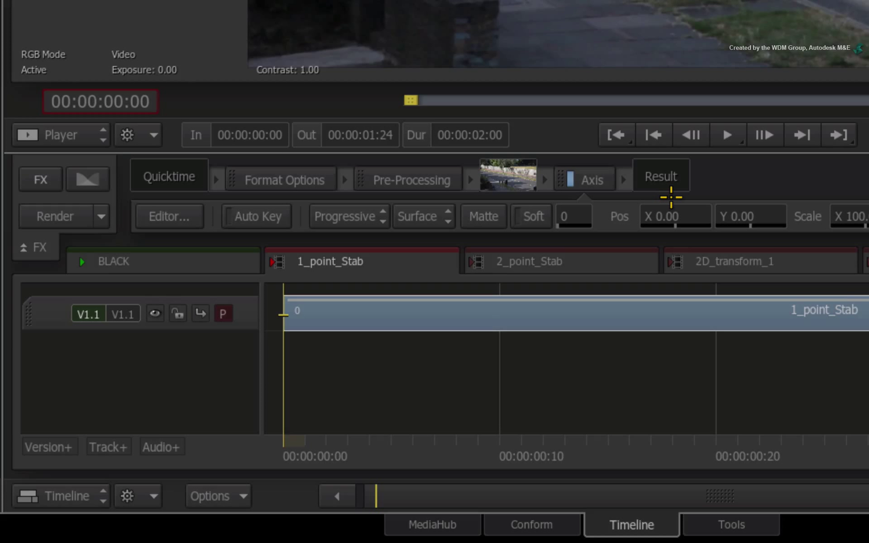
mouse_move(330, 261)
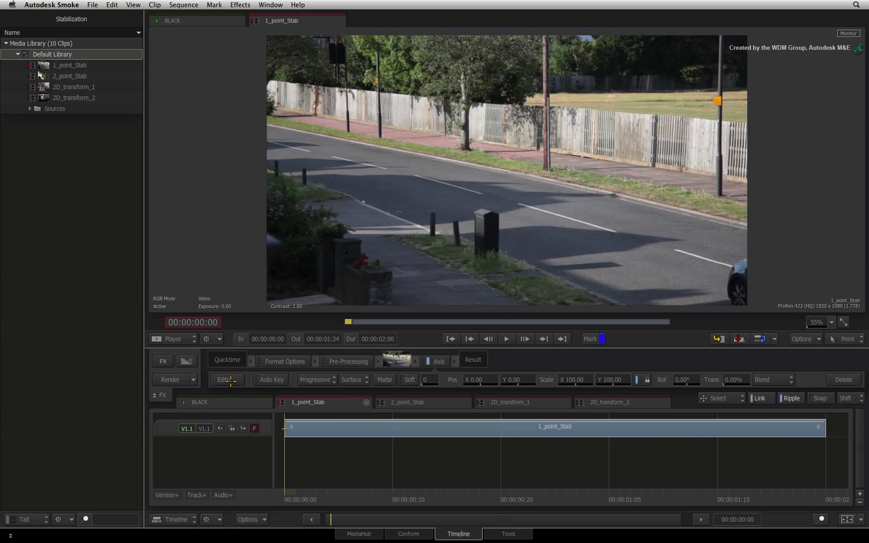
Step: Open the Axis effect, zoom the viewer out, and switch Track/Stabilize to Stabilize
click(230, 380)
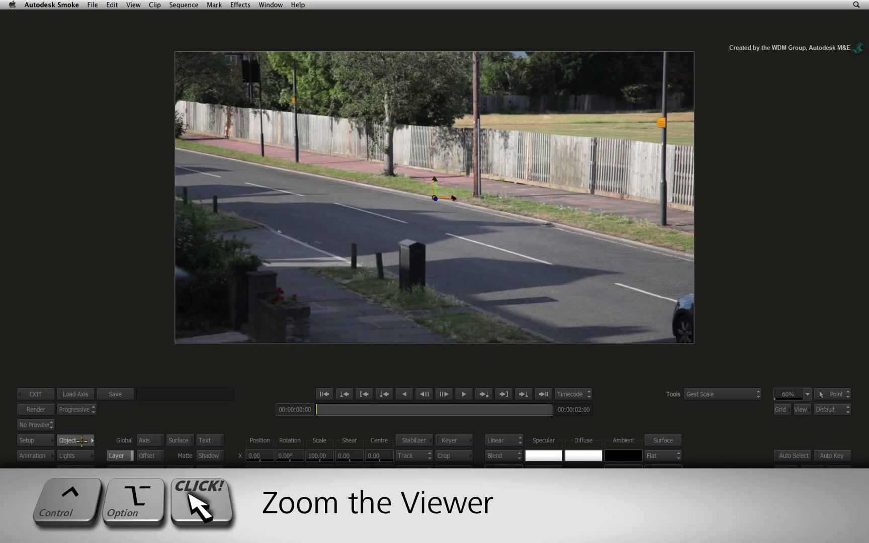
drag(499, 275, 513, 271)
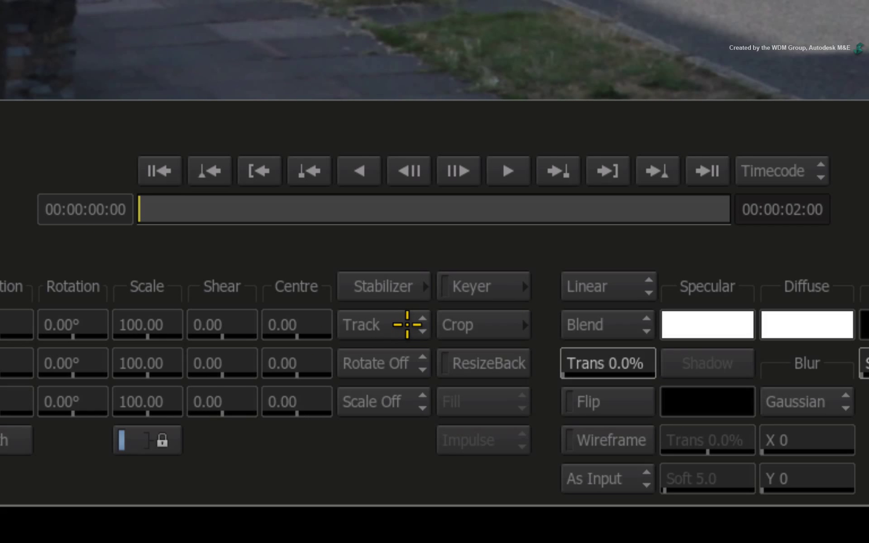
click(407, 325)
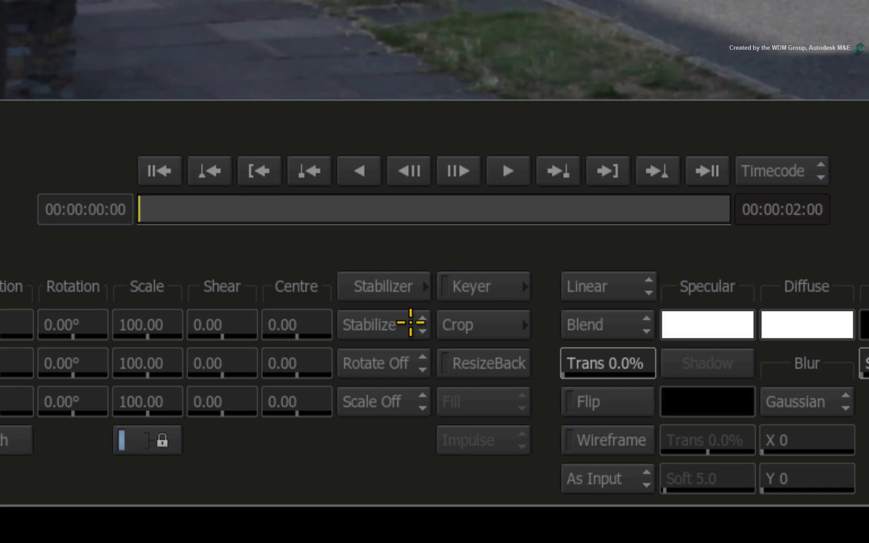
click(406, 324)
click(406, 323)
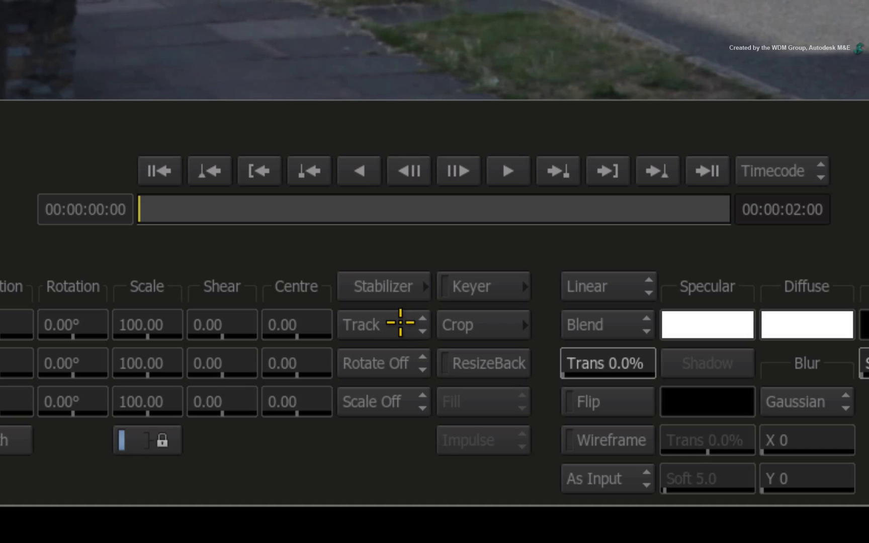
click(402, 325)
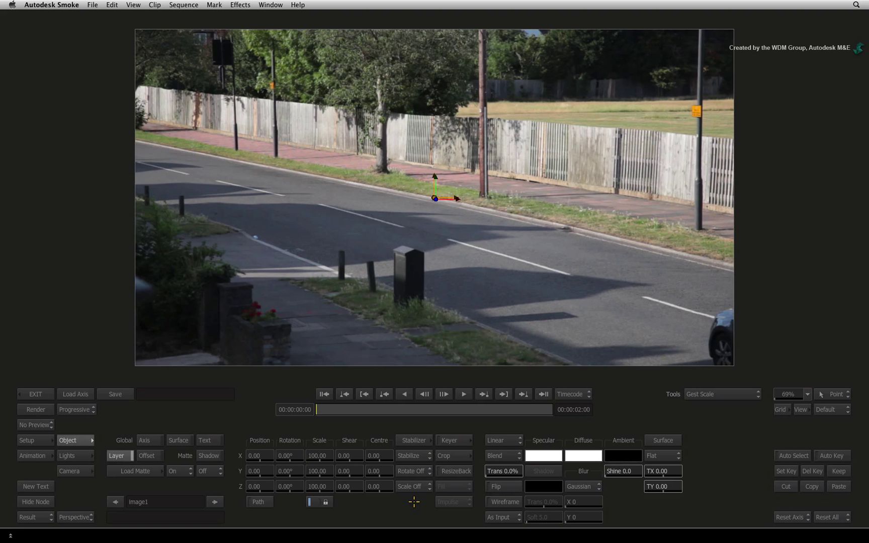
Step: Open Stabilizer tracker settings, enlarge the footage, and toggle tracking direction to Backward
click(414, 440)
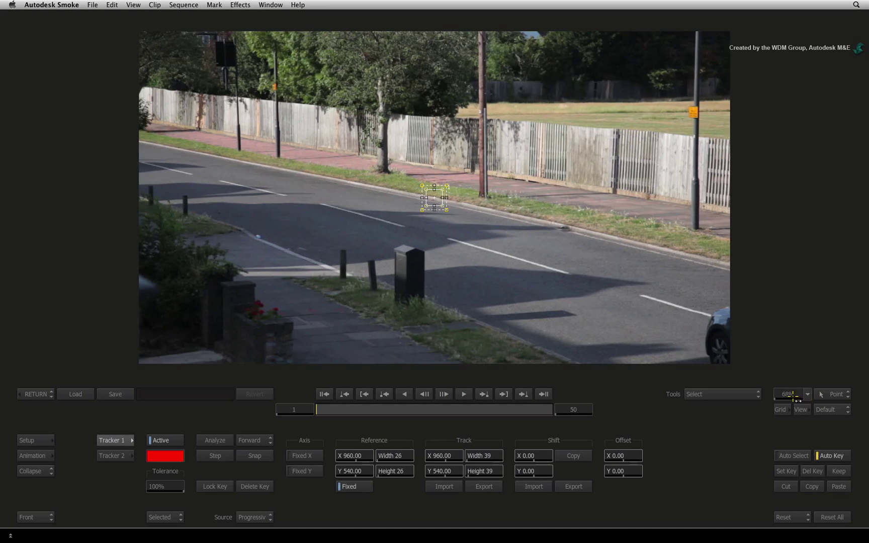
drag(788, 394, 784, 392)
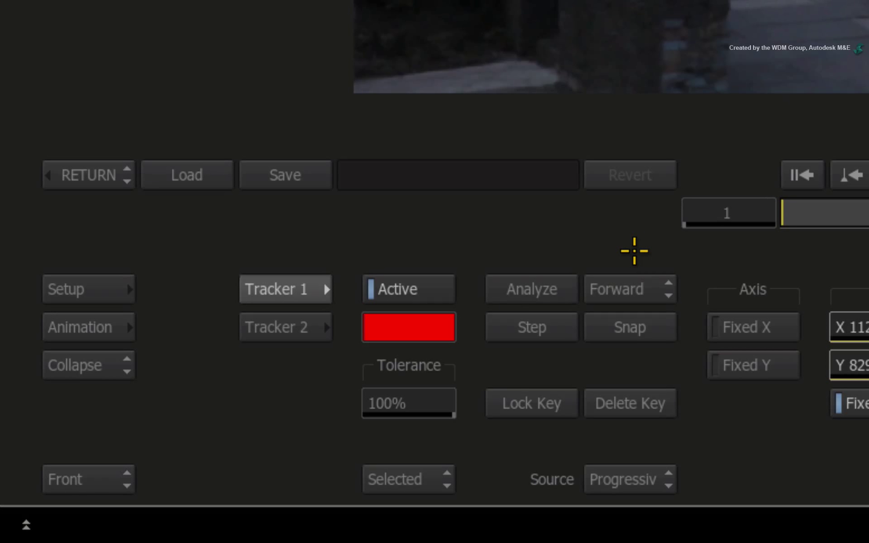
click(654, 288)
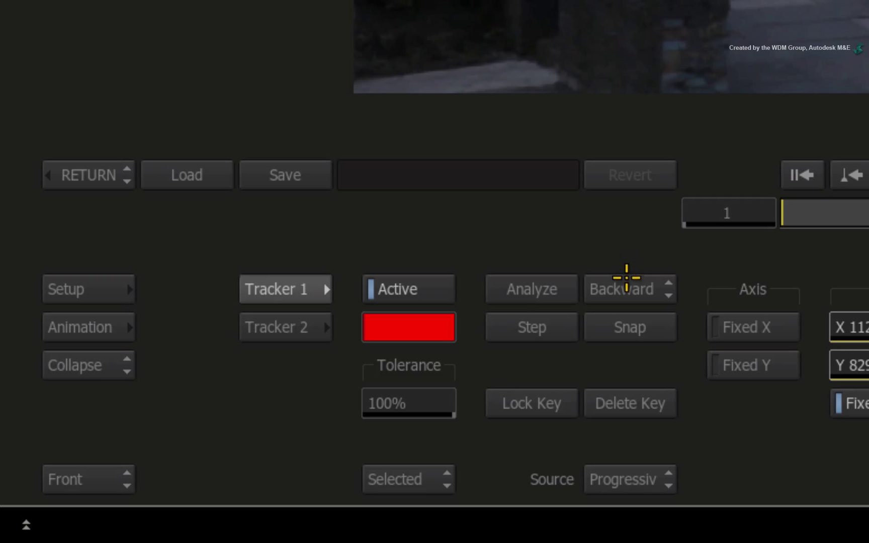
Step: Analyse Tracker 1 forward across the clip, then return to the first frame
click(668, 285)
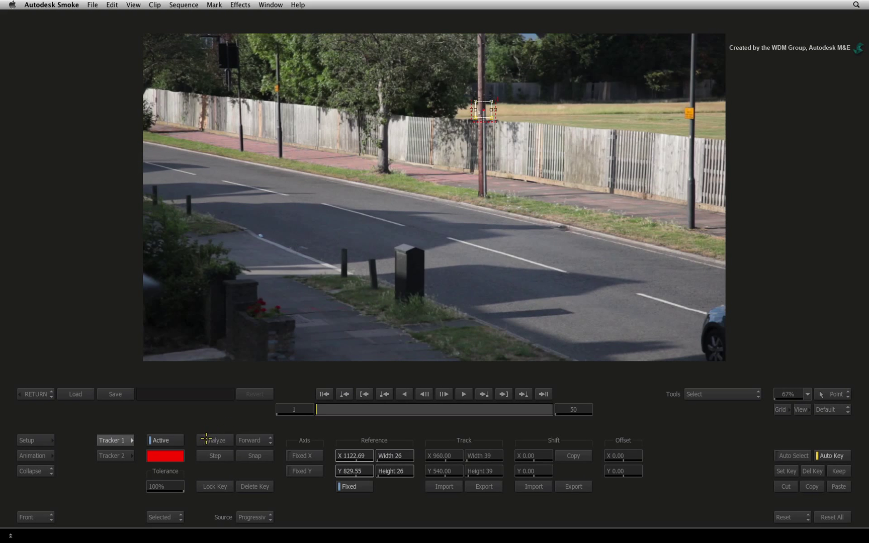
click(206, 439)
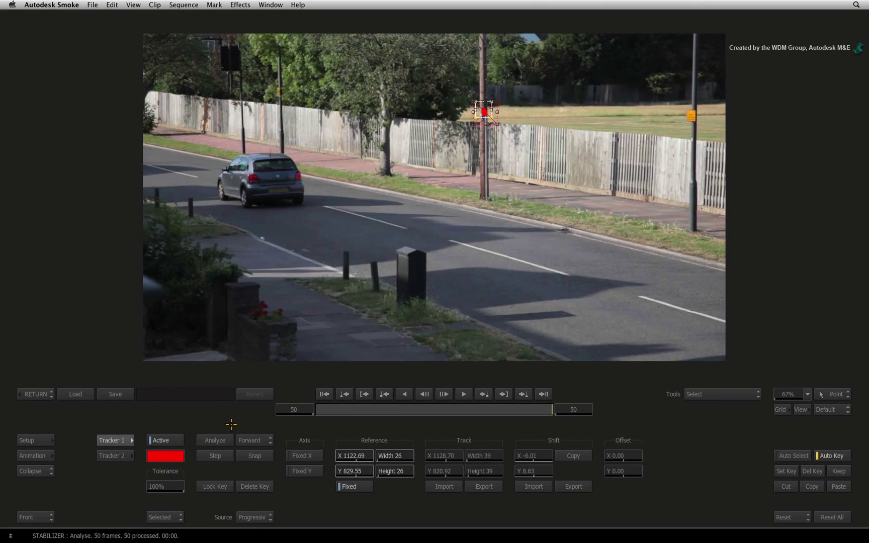
drag(531, 405, 274, 397)
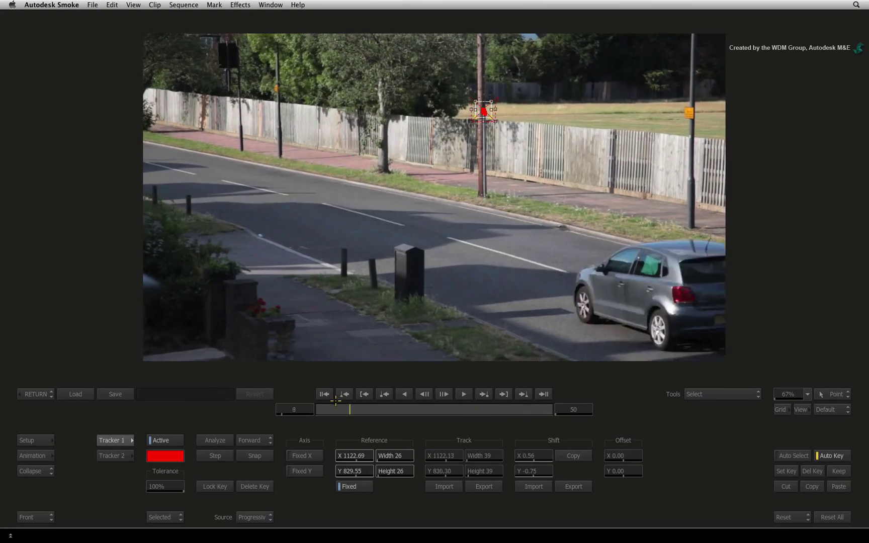
Step: Check the stabilization by scrubbing in the Result (F4) and Front (F1) viewers
key(F4)
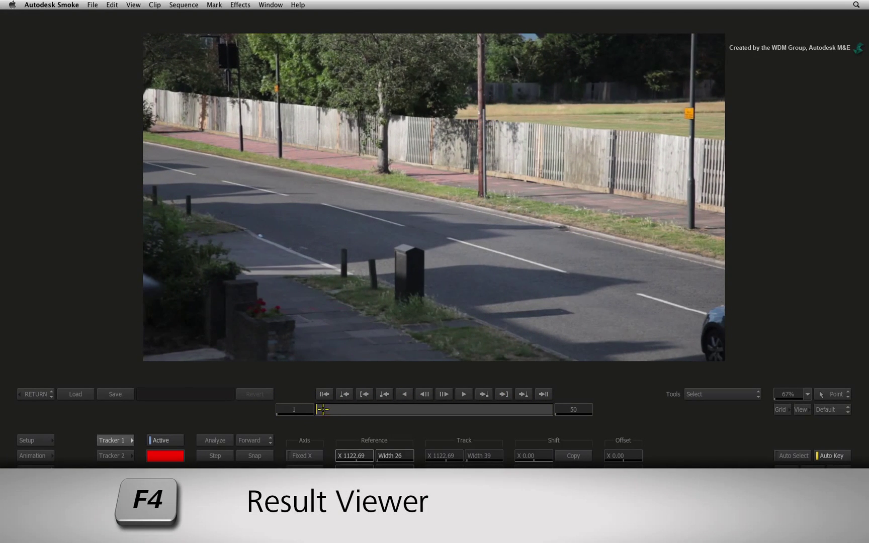
drag(323, 409, 464, 412)
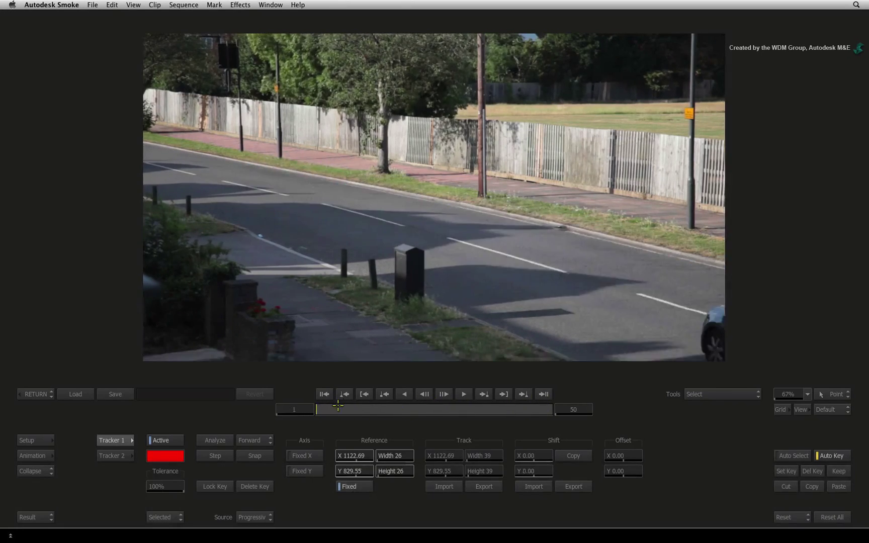
mouse_move(464, 413)
mouse_down()
mouse_move(499, 410)
mouse_move(227, 404)
mouse_up()
key(F1)
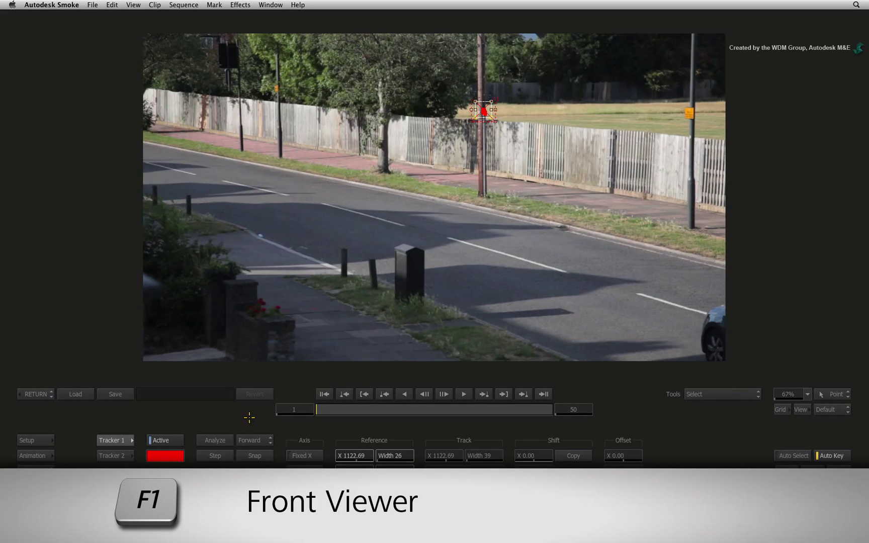
mouse_move(344, 410)
mouse_down()
mouse_move(359, 409)
mouse_move(228, 406)
mouse_up()
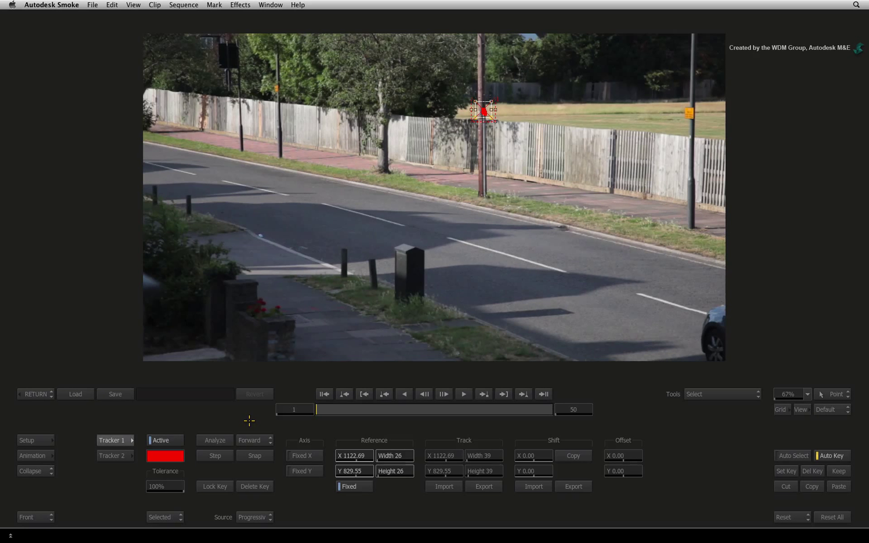
Step: Return to the Action setup, preview the stabilized clip, and select the Offset axis
click(30, 395)
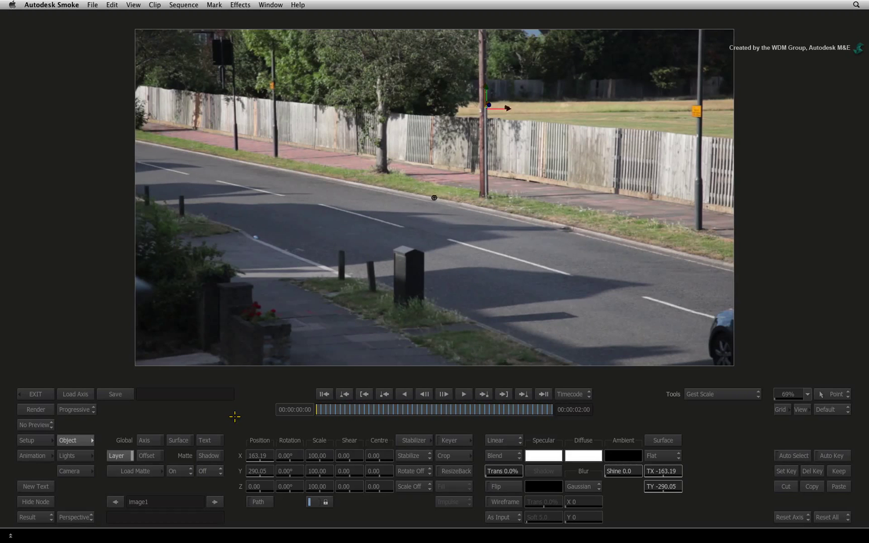
drag(326, 409, 425, 399)
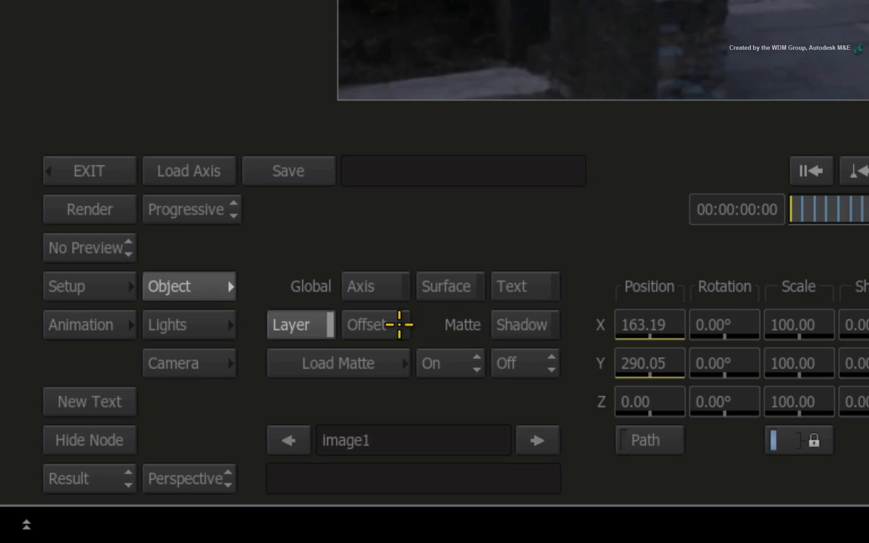
click(403, 325)
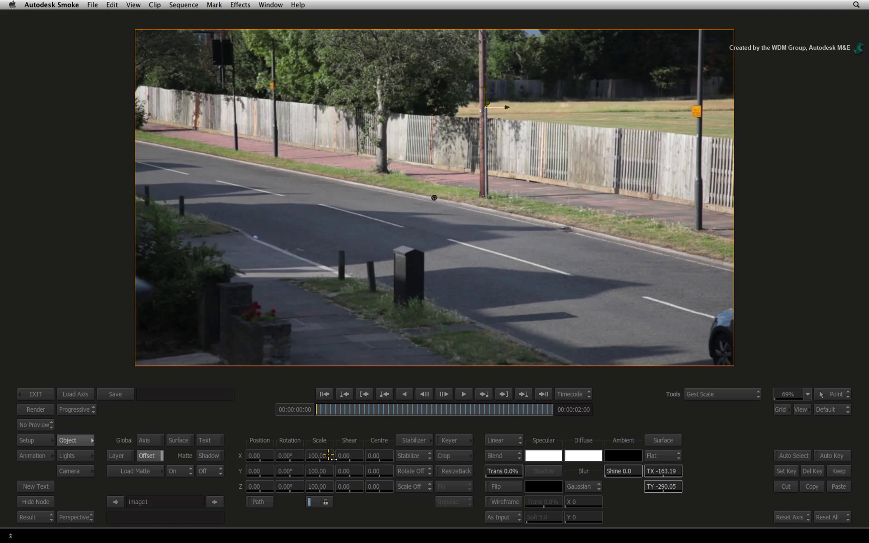
Step: Scale the Offset axis to 106.00, keeping Linear filtering
drag(328, 448, 341, 454)
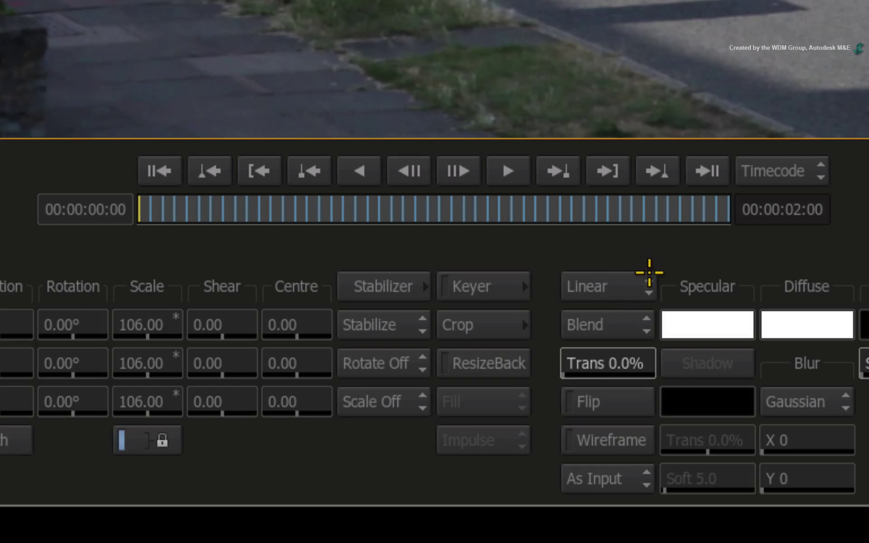
click(645, 284)
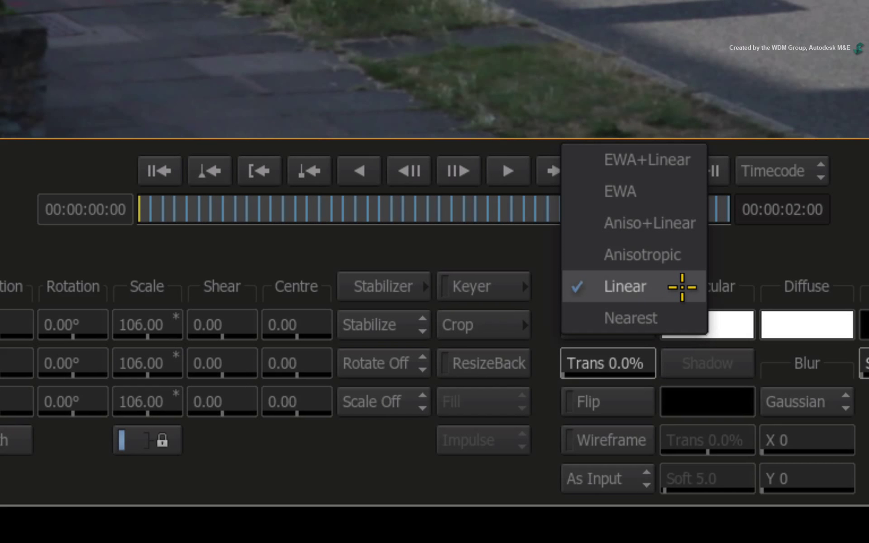
click(681, 288)
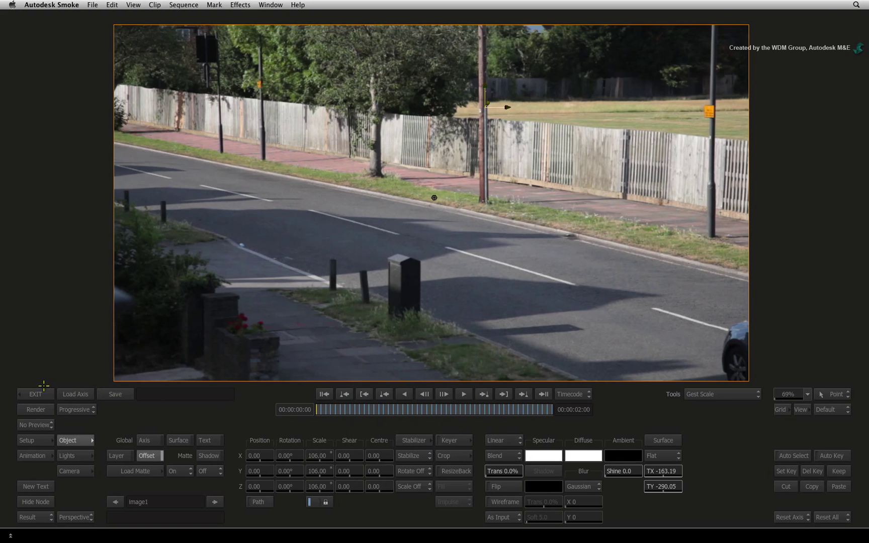
Step: Exit Action, render the Axis effect on 1_point_Stab, and play it full screen
click(30, 394)
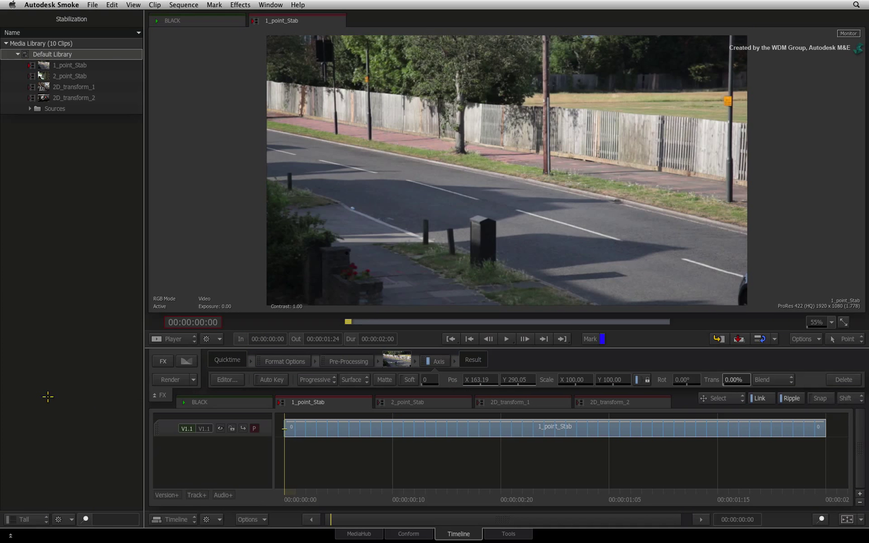
click(183, 379)
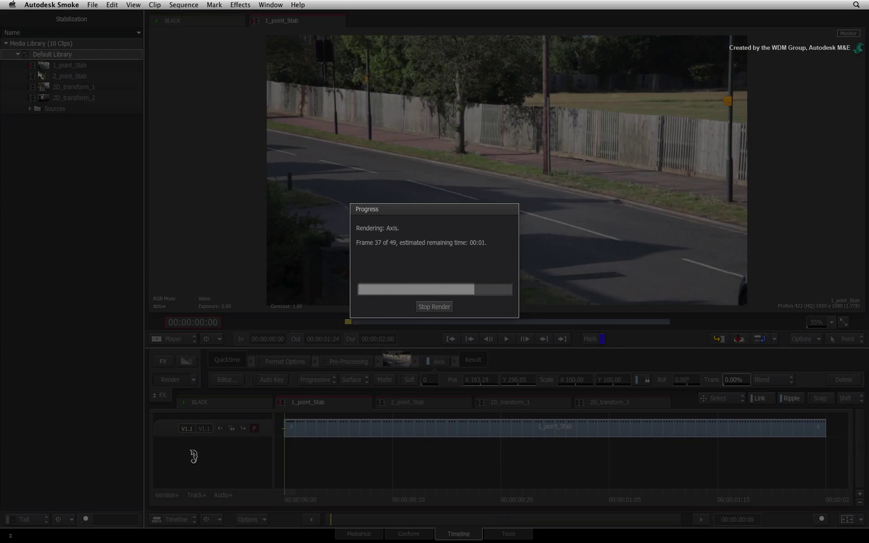
key(grave)
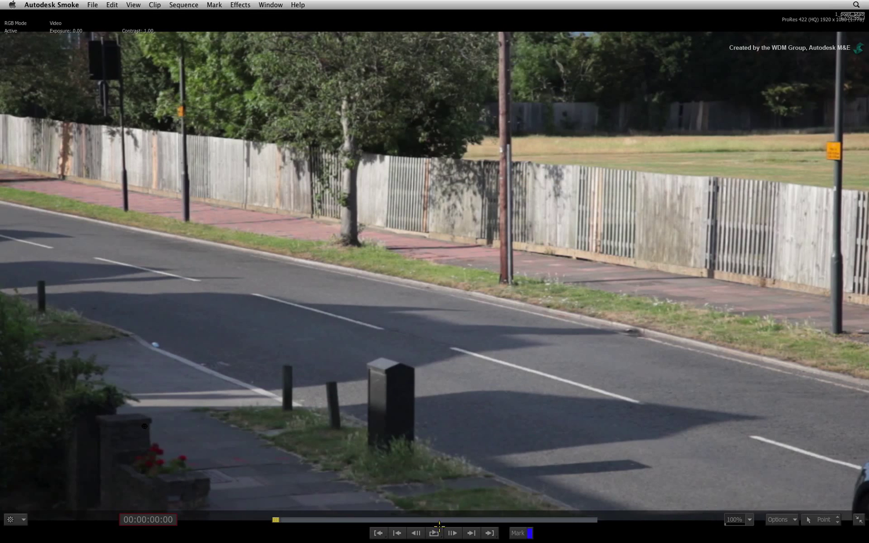
click(433, 533)
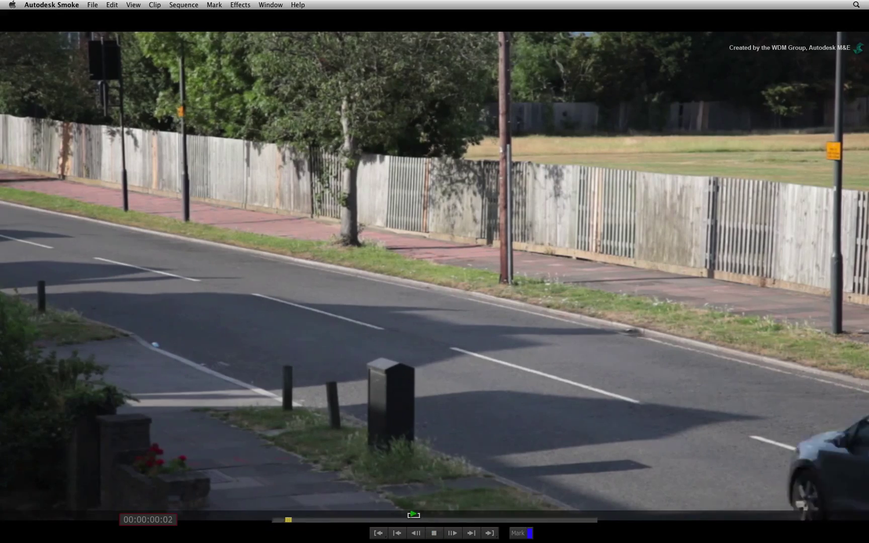